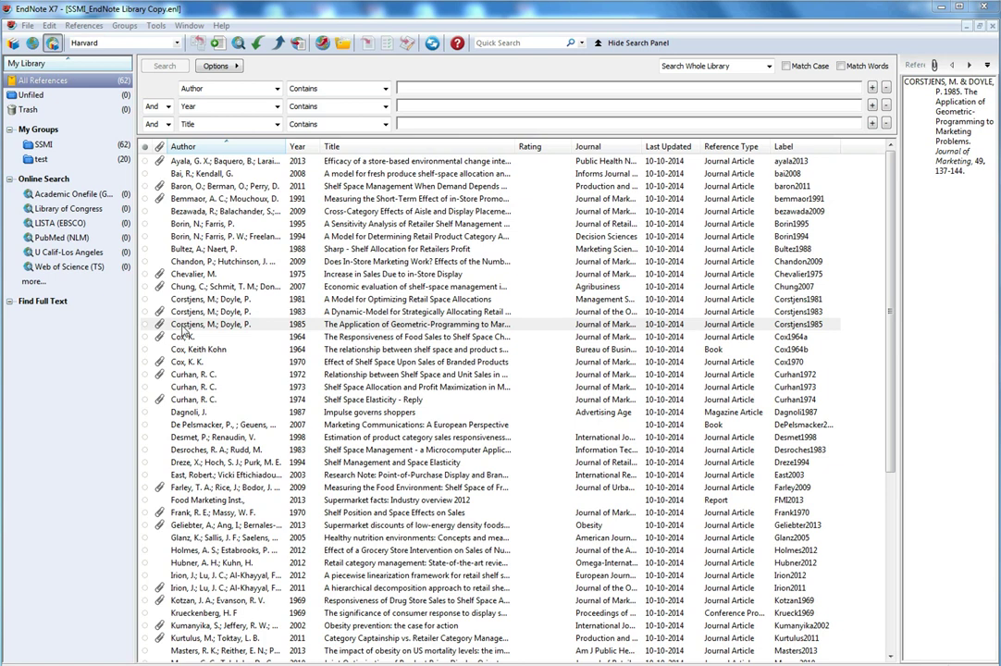
Step: Open the reference "The Application of Geometric-Programming to Marketing Problems" for editing and examine its Label field
left_click(182, 326)
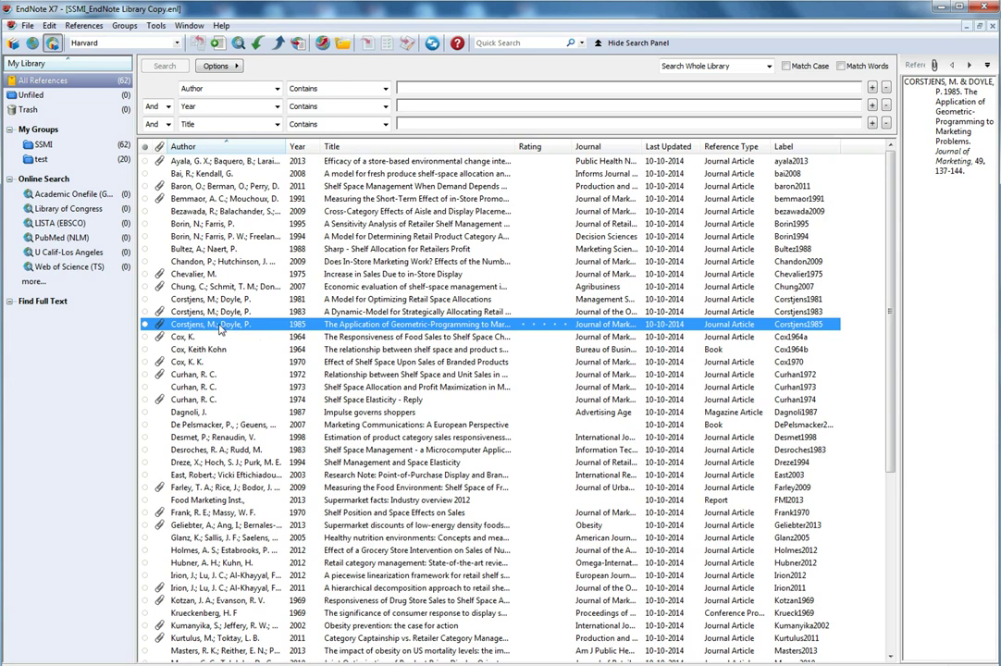
right_click(219, 326)
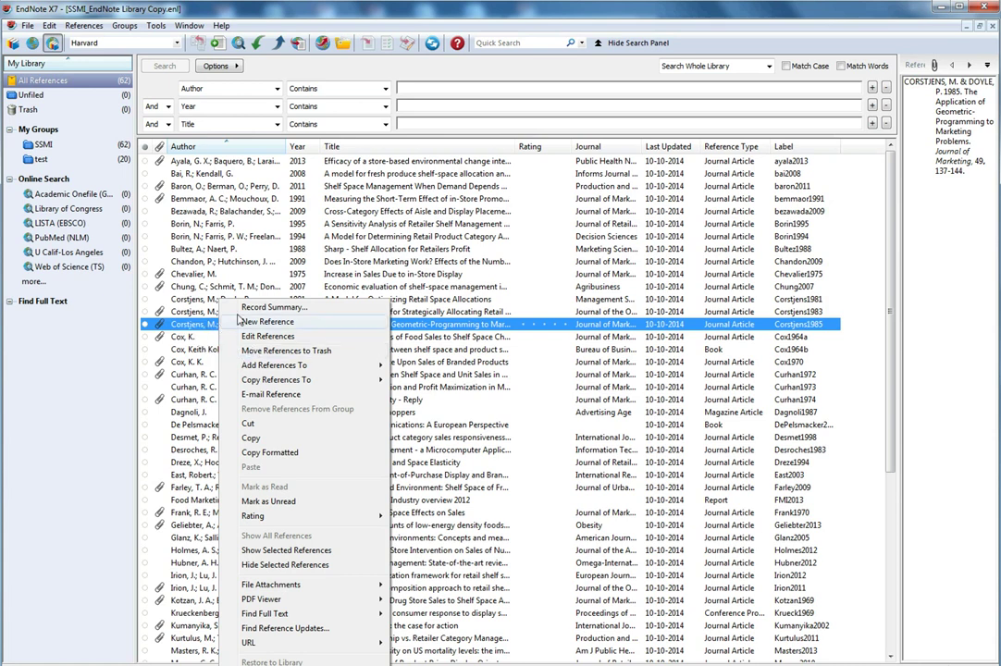
left_click(260, 336)
scroll(275, 361, "down", 8)
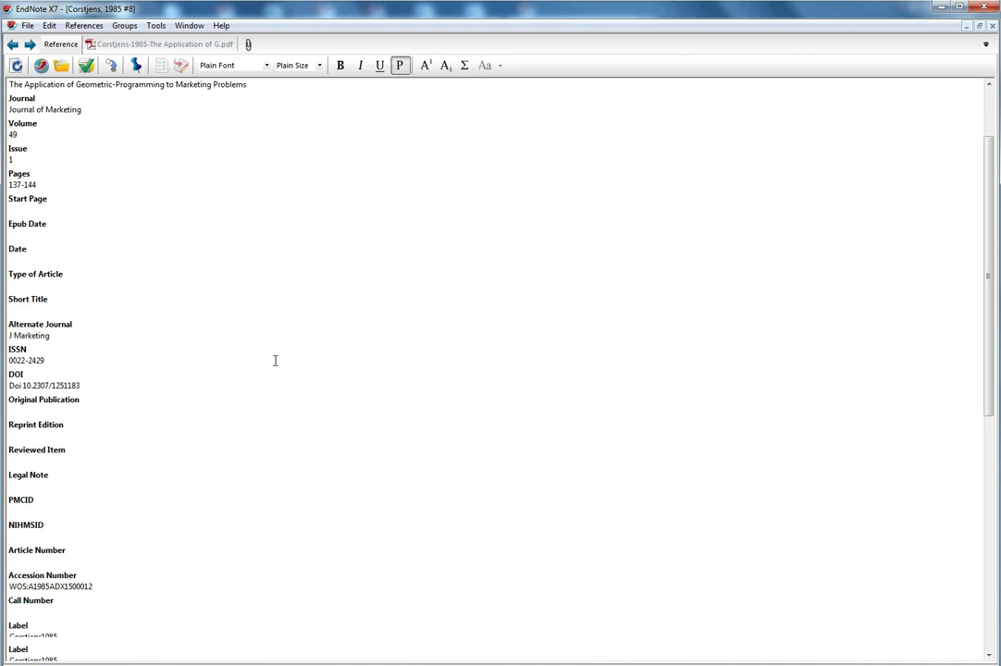
scroll(274, 364, "up", 5)
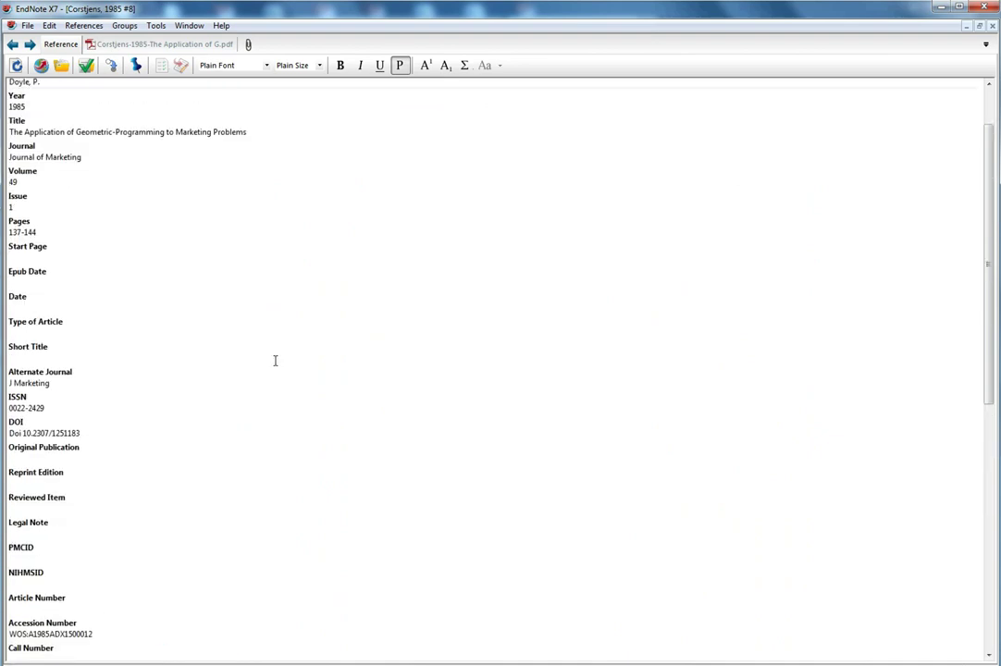
scroll(275, 360, "down", 3)
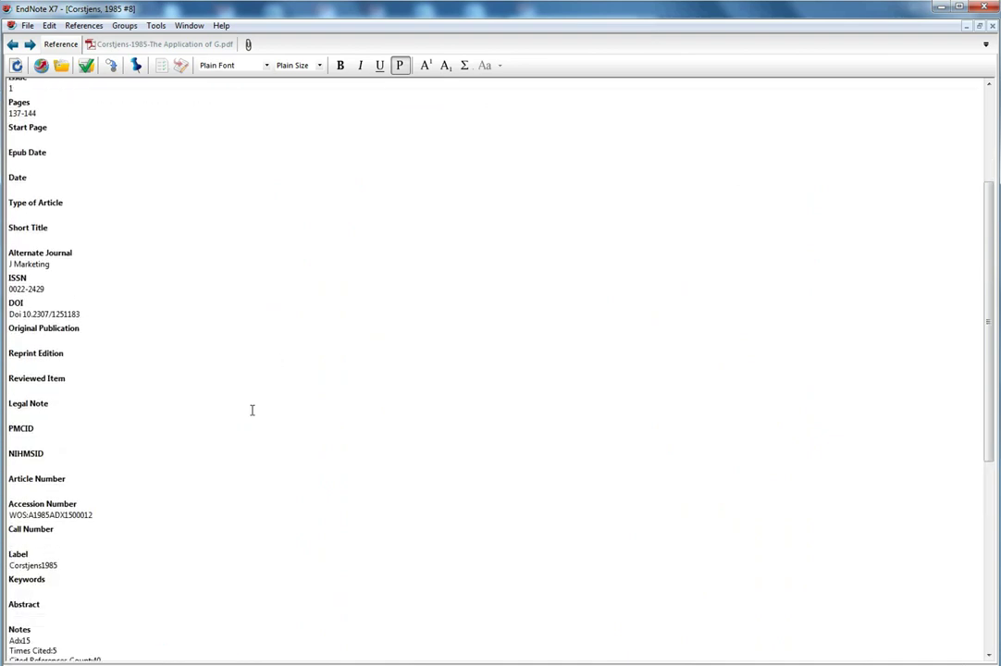
left_click(54, 565)
left_click_drag(42, 565, 9, 566)
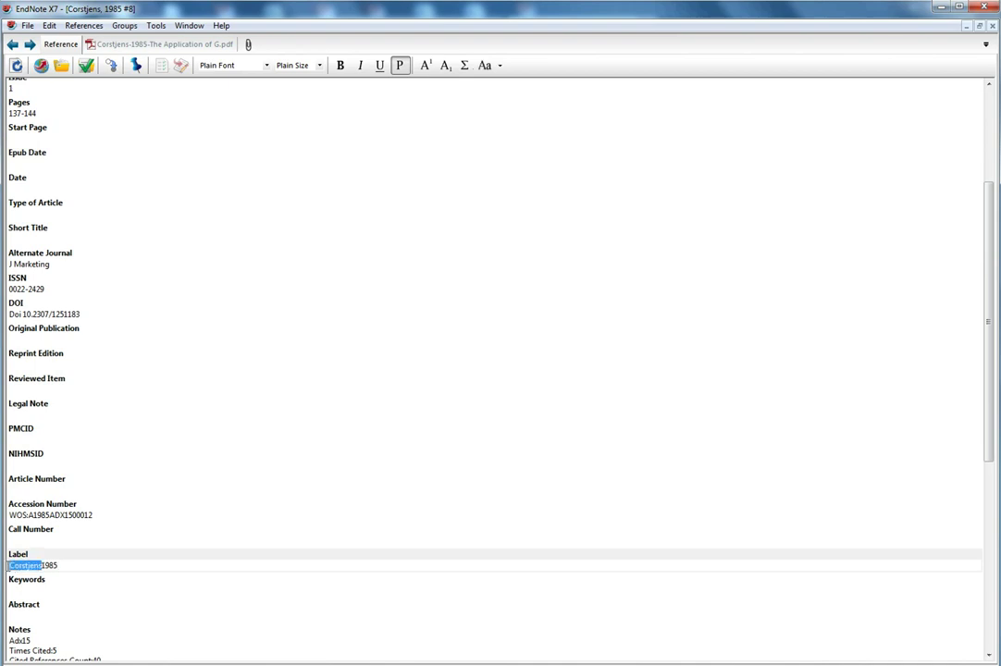
left_click(54, 565)
Step: Browse forward to the following references to check their Label fields, and return to the library list
left_click(29, 45)
left_click(29, 45)
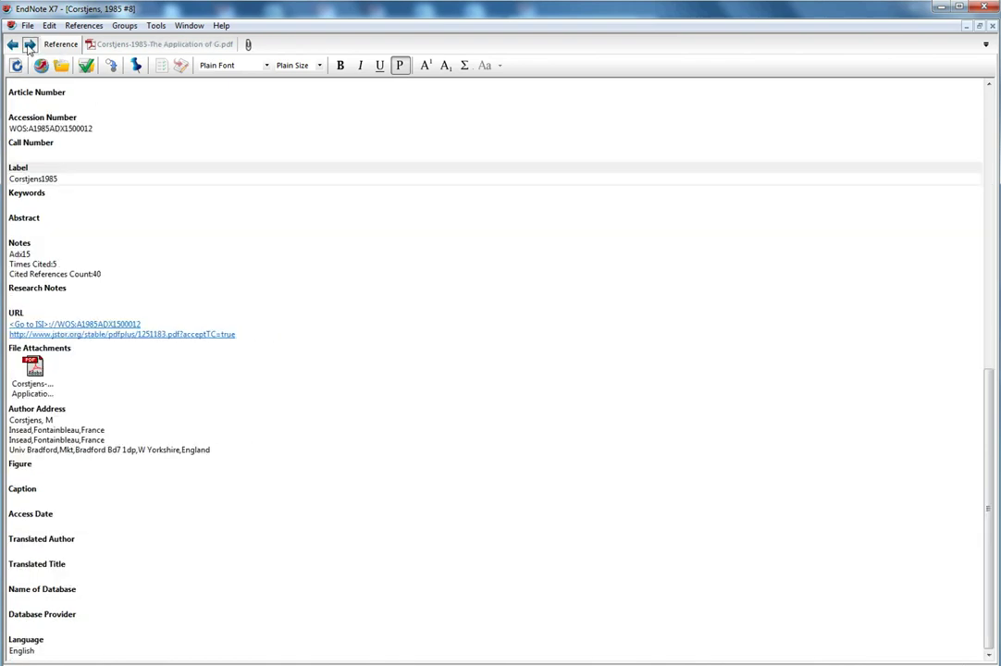
left_click(30, 46)
left_click(30, 45)
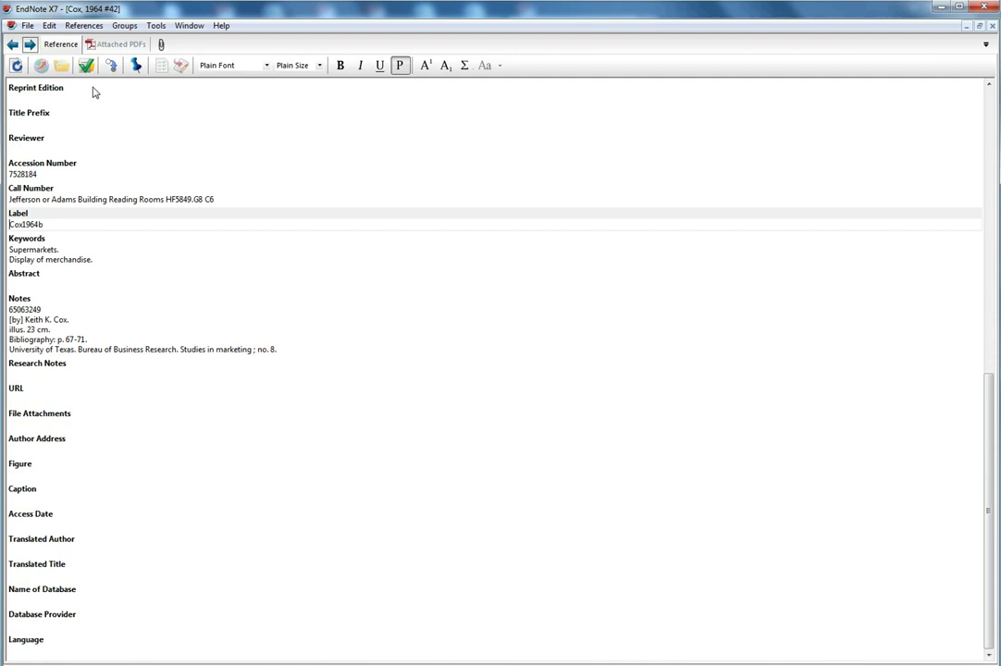
left_click(992, 29)
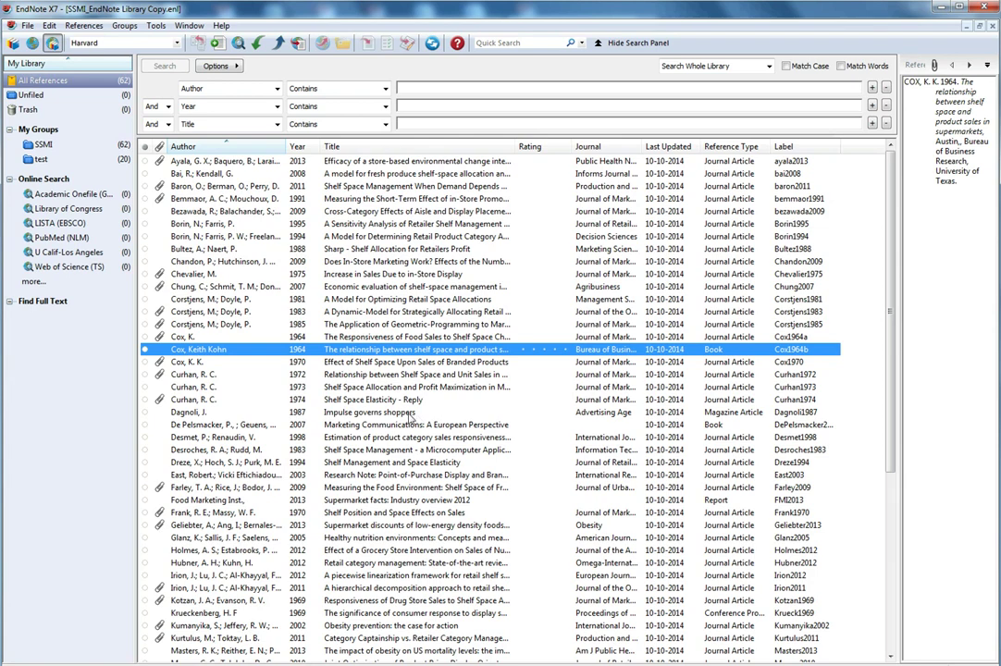
Step: Select all references in the library and view the available output styles
key("ctrl+a")
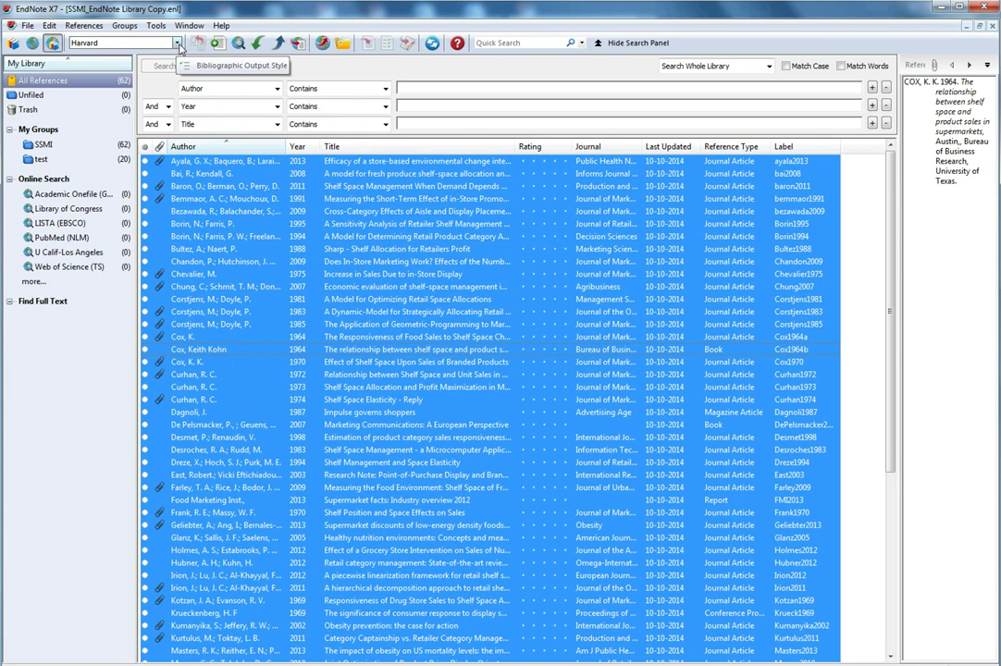
left_click(49, 26)
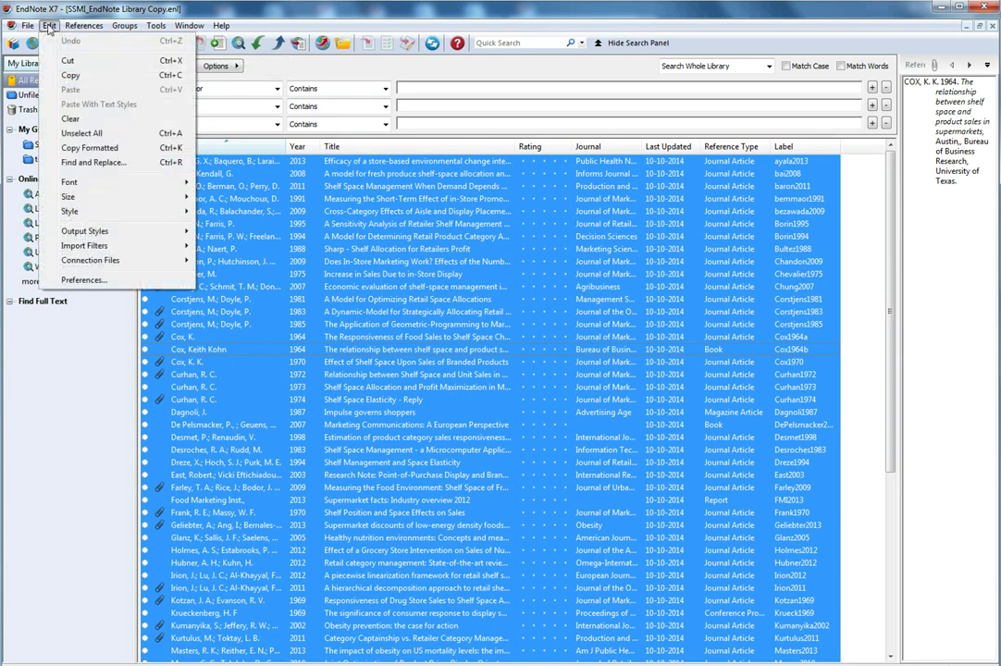
mouse_move(85, 233)
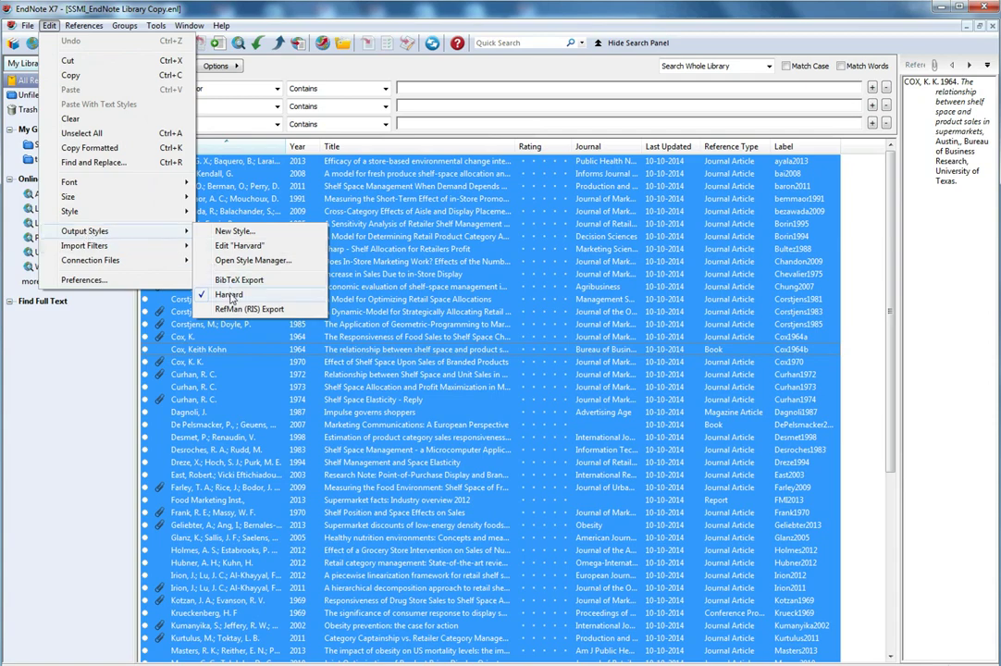
left_click(63, 333)
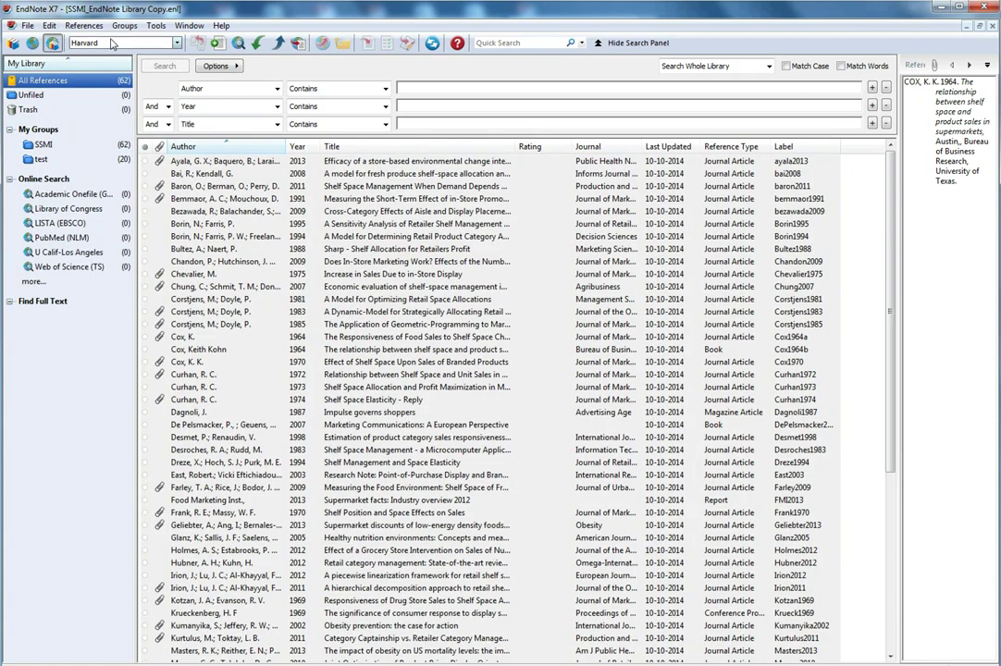
Step: Check in the Style Manager that the BibTeX Export style is enabled, and close the manager
left_click(56, 29)
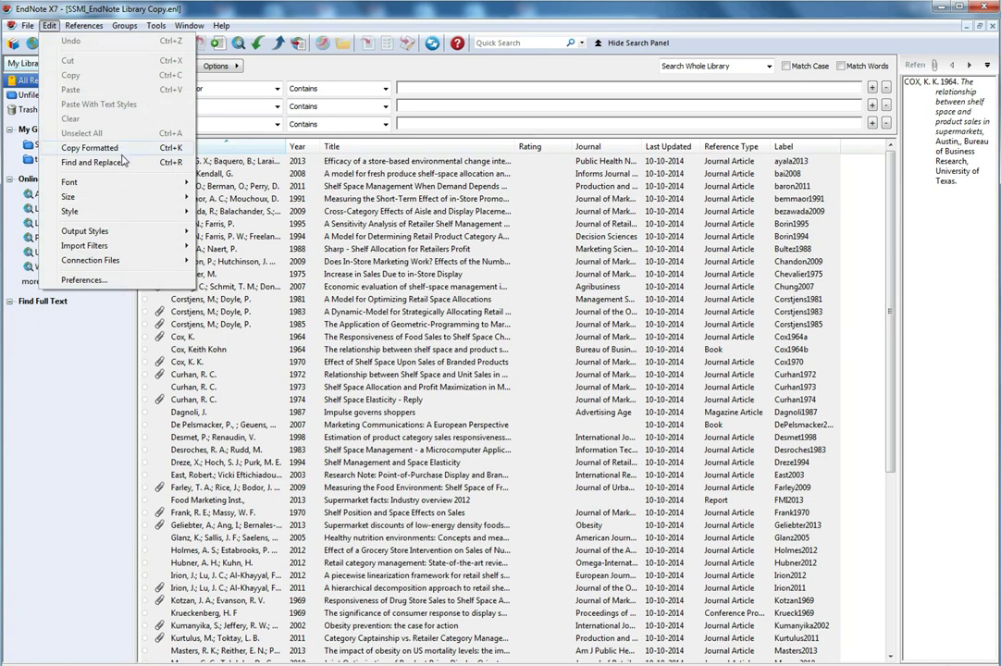
mouse_move(102, 251)
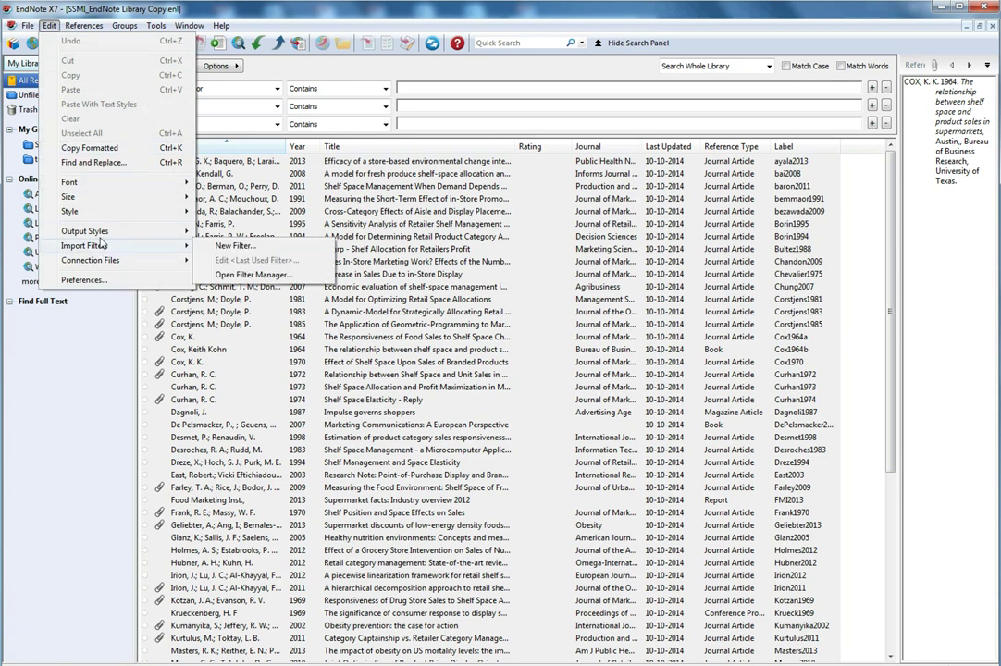
mouse_move(93, 231)
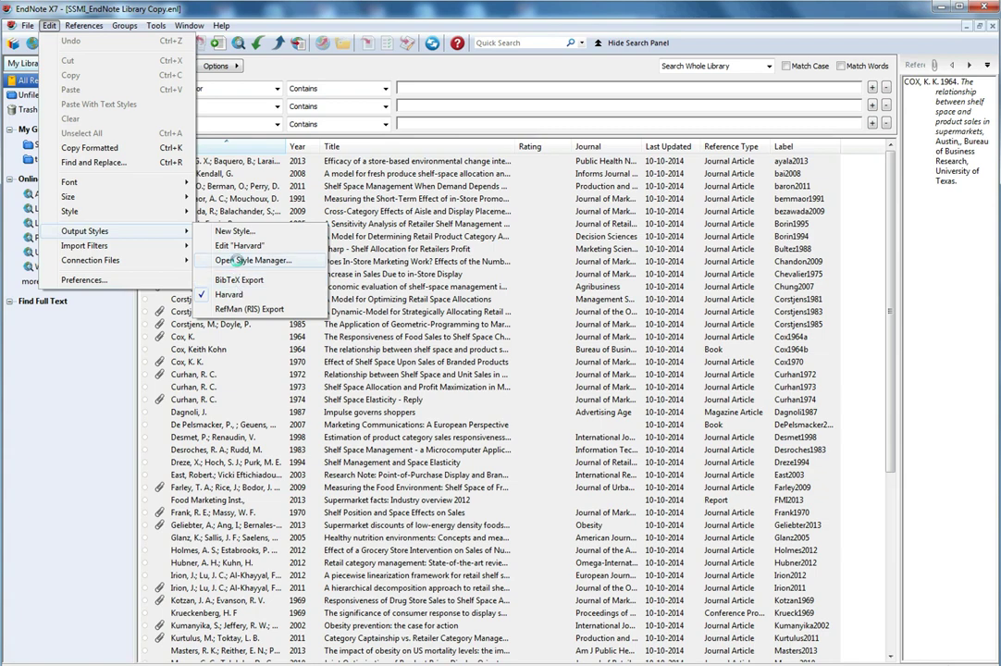
left_click(239, 260)
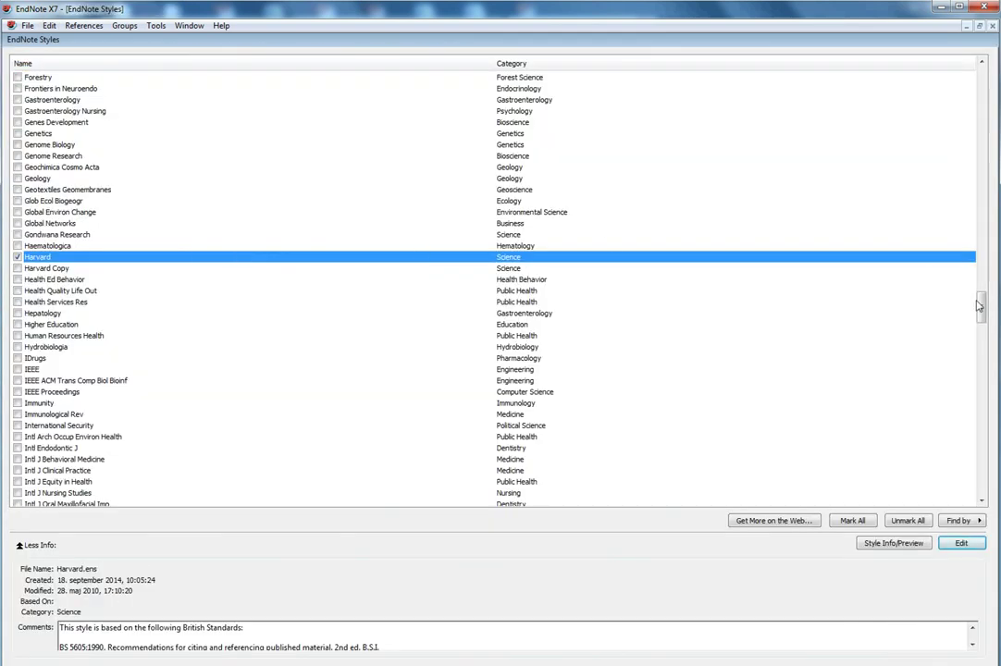
left_click_drag(978, 304, 983, 140)
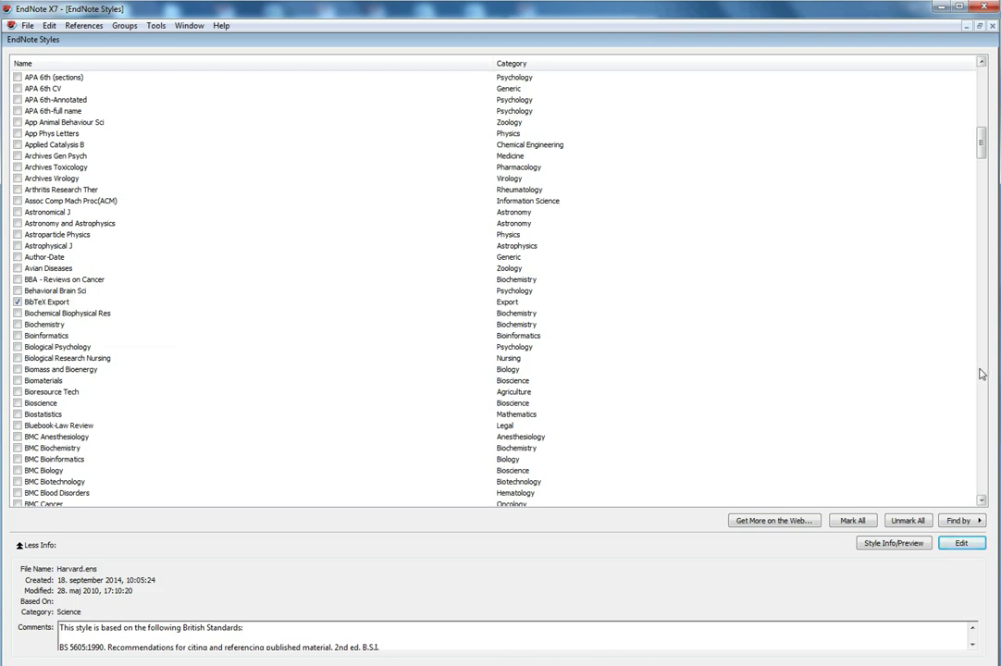
left_click(993, 25)
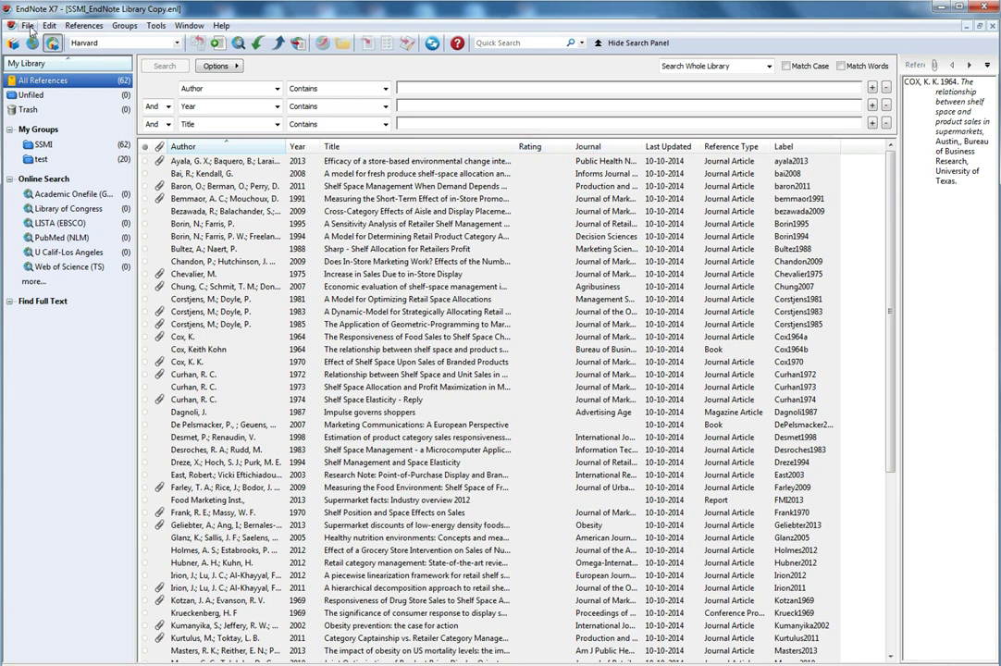
Step: Set the bibliographic output style to BibTeX Export and start exporting the selected references
left_click(102, 43)
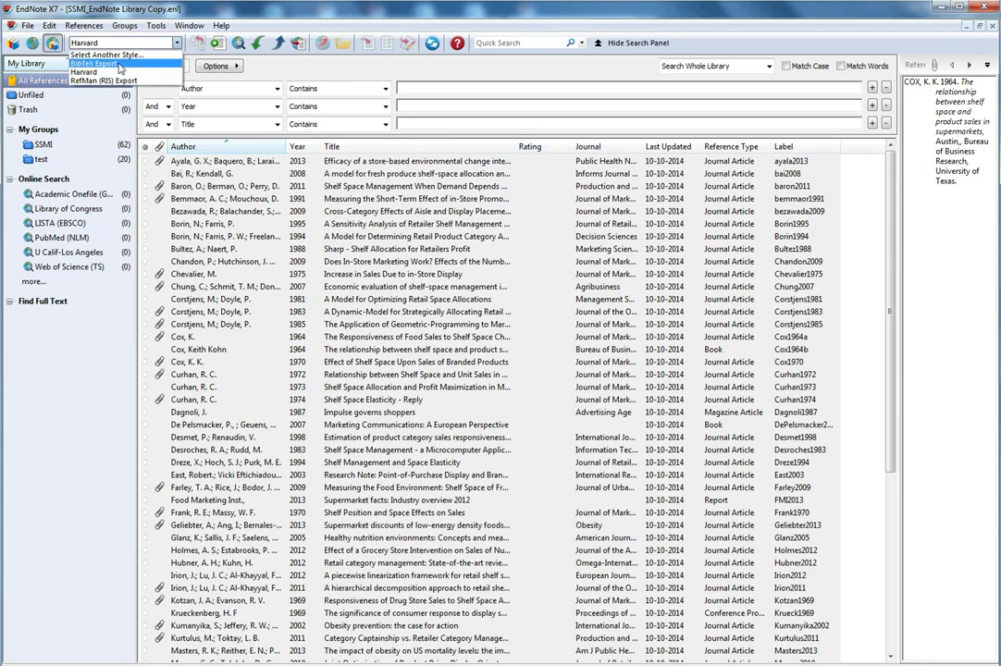
left_click(106, 63)
left_click(29, 28)
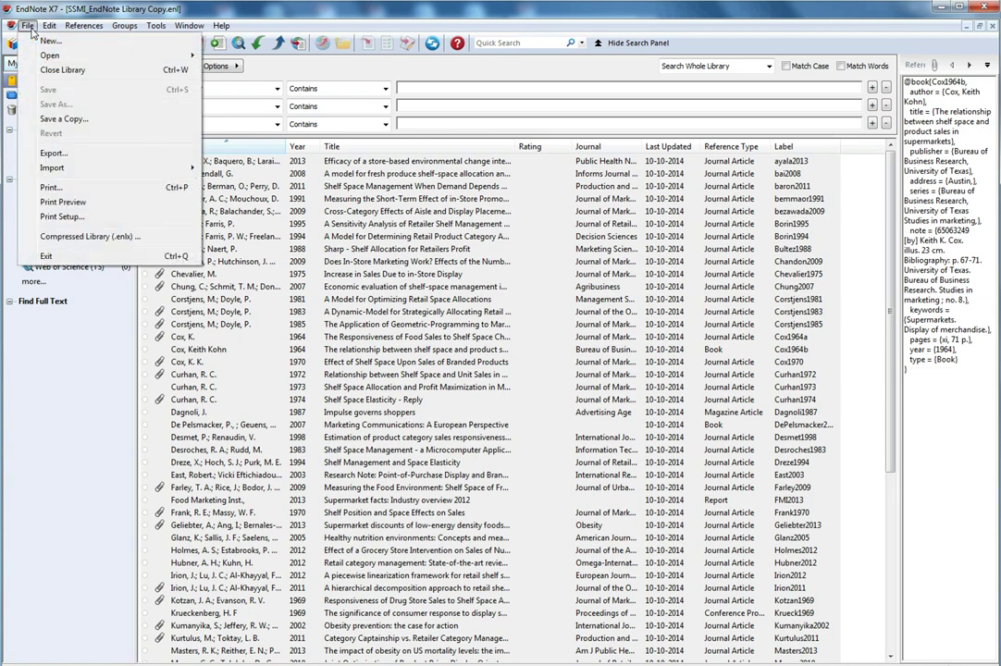
left_click(56, 153)
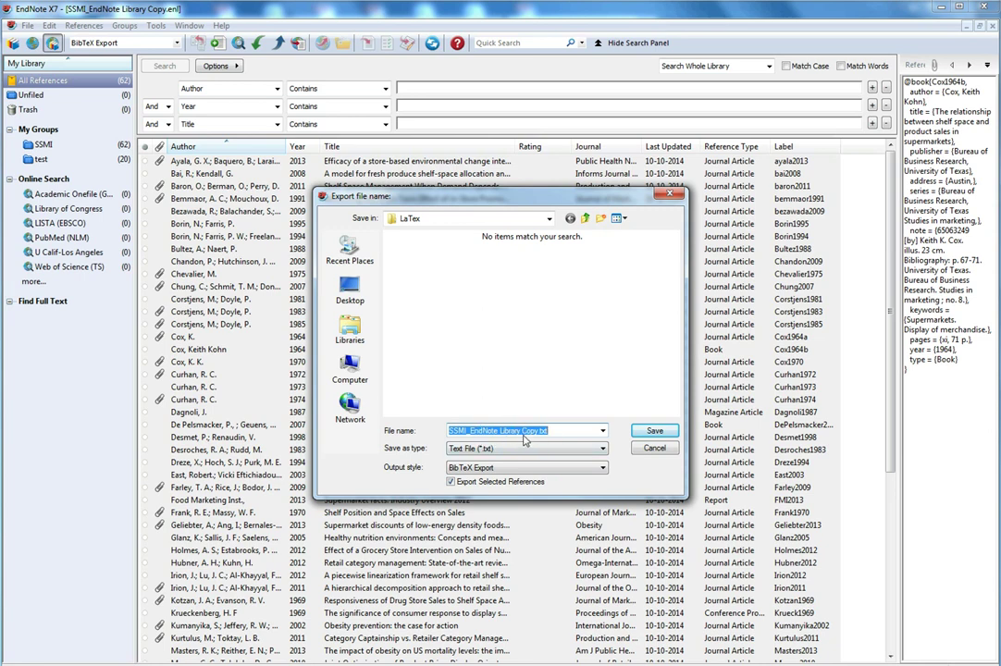
Step: Replace the export file's extension with .bib so the file name reads "SSMI_EndNote Library Copy.bib"
left_click(549, 431)
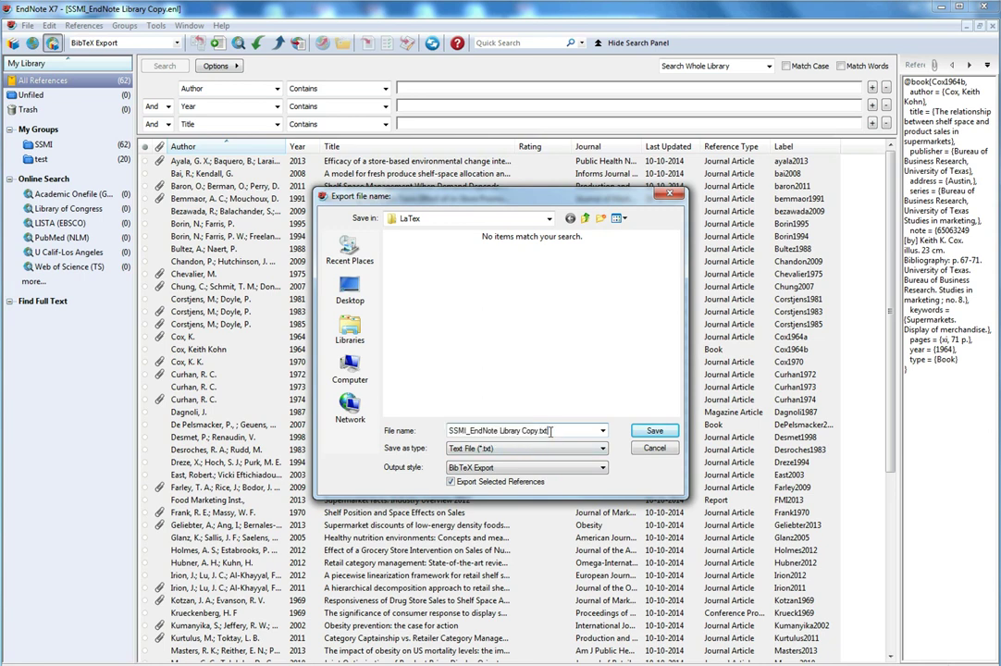
key("shift+Left")
key("shift+Left")
key("shift+Left")
left_click(571, 431)
type(".b")
Step: Switch to the LaTex folder and open myssmi2.bib in JabRef to review its bibliography entries
mouse_move(124, 665)
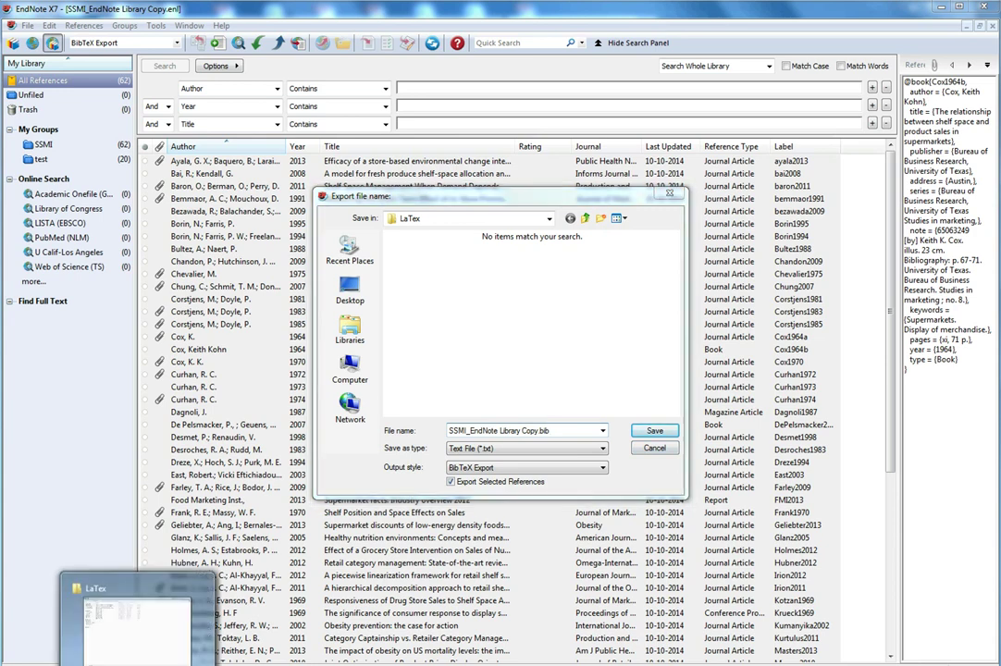
left_click(124, 624)
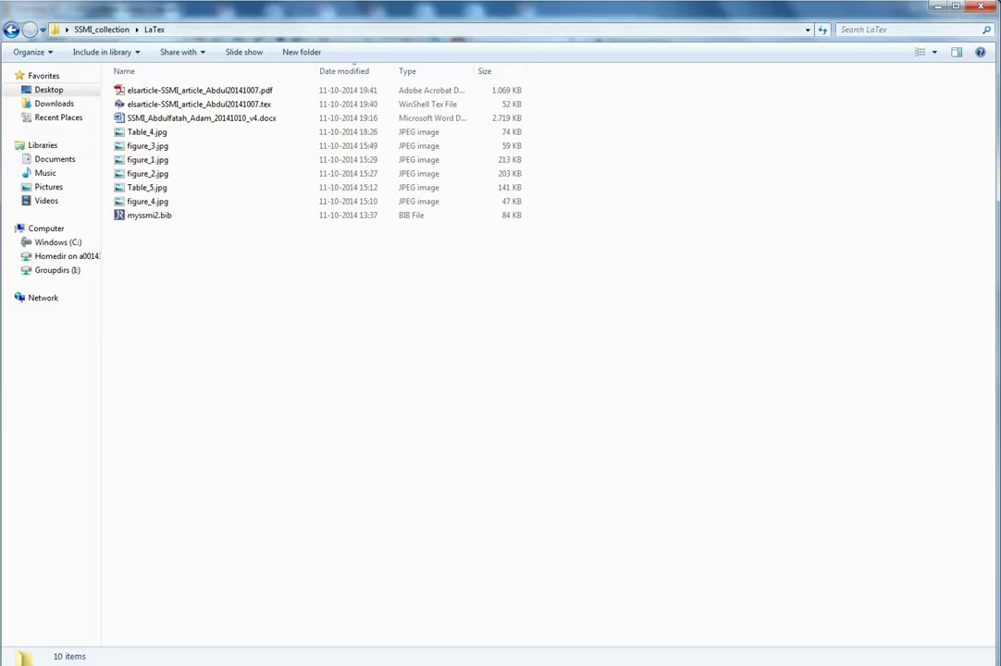
left_click(134, 219)
double_click(134, 218)
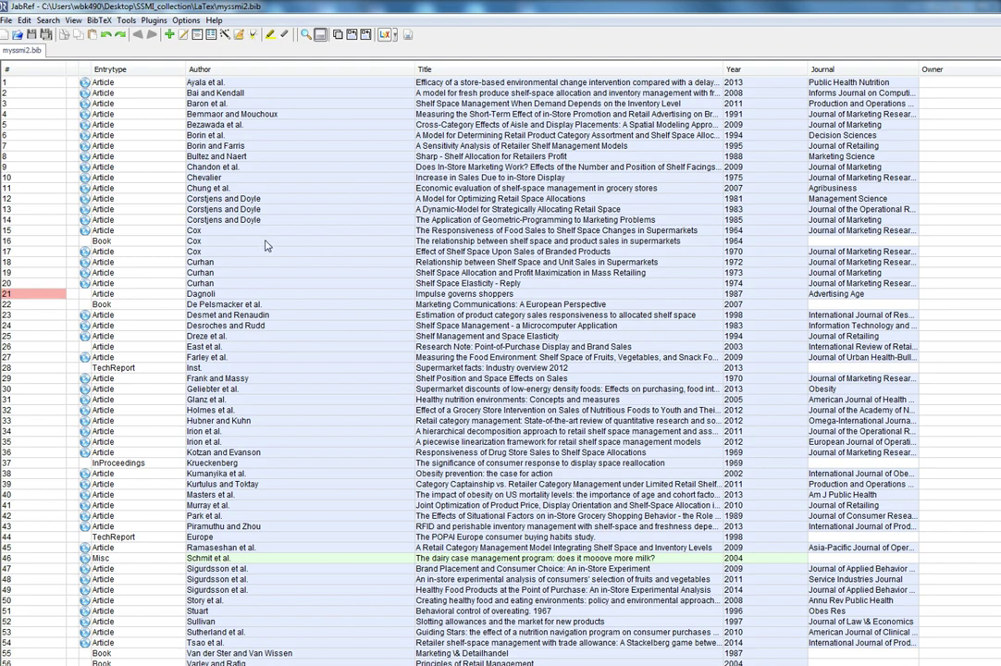
key("Down")
key("Down")
key("Down")
key("Down")
key("Down")
key("Down")
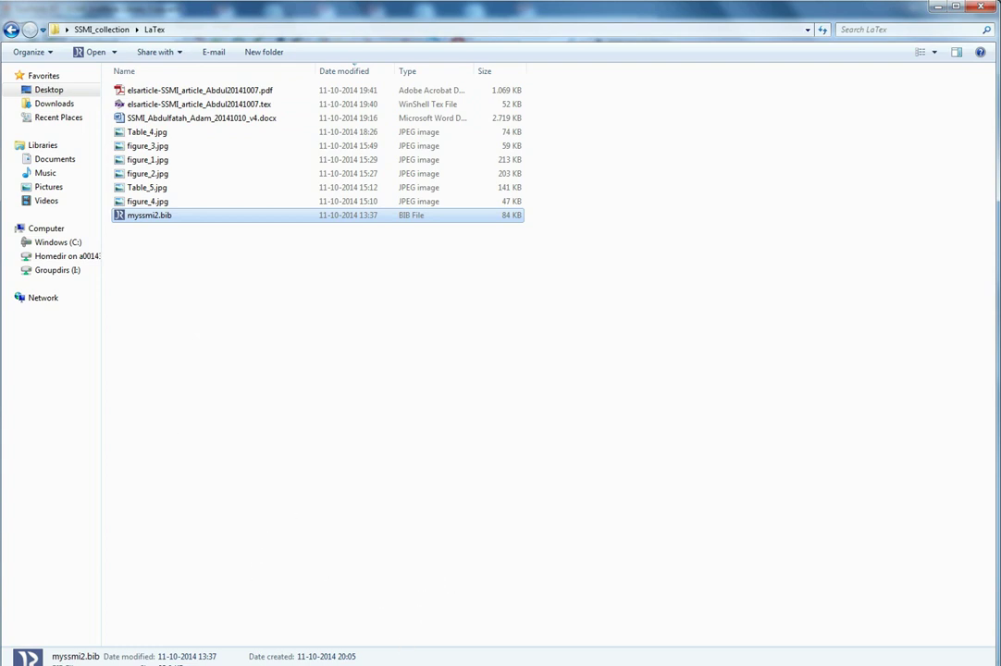
Step: Switch to the elsarticle TeX document in WinShell and examine the bibliography style and myssmi2 bibliography commands in the References section
left_click(250, 615)
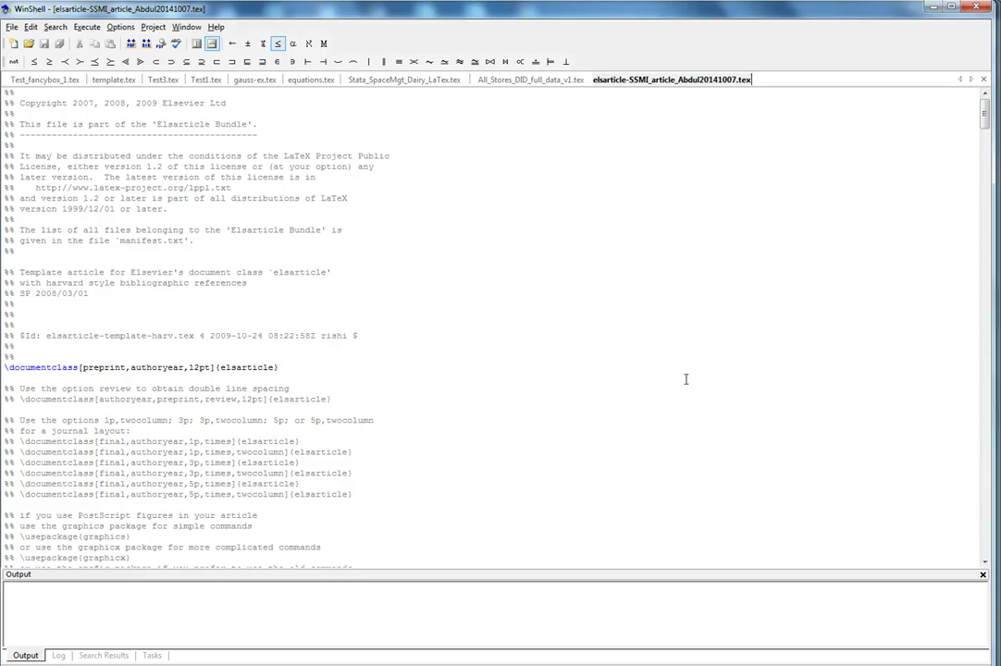
left_click_drag(984, 113, 954, 532)
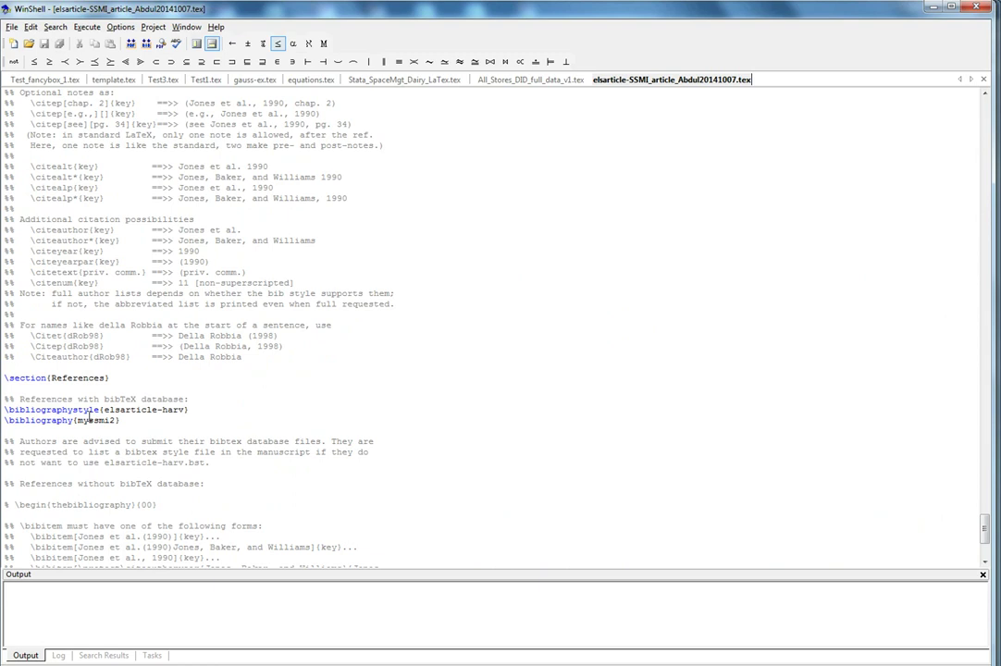
left_click_drag(7, 408, 78, 420)
left_click(119, 440)
left_click(96, 421)
left_click_drag(113, 422, 79, 424)
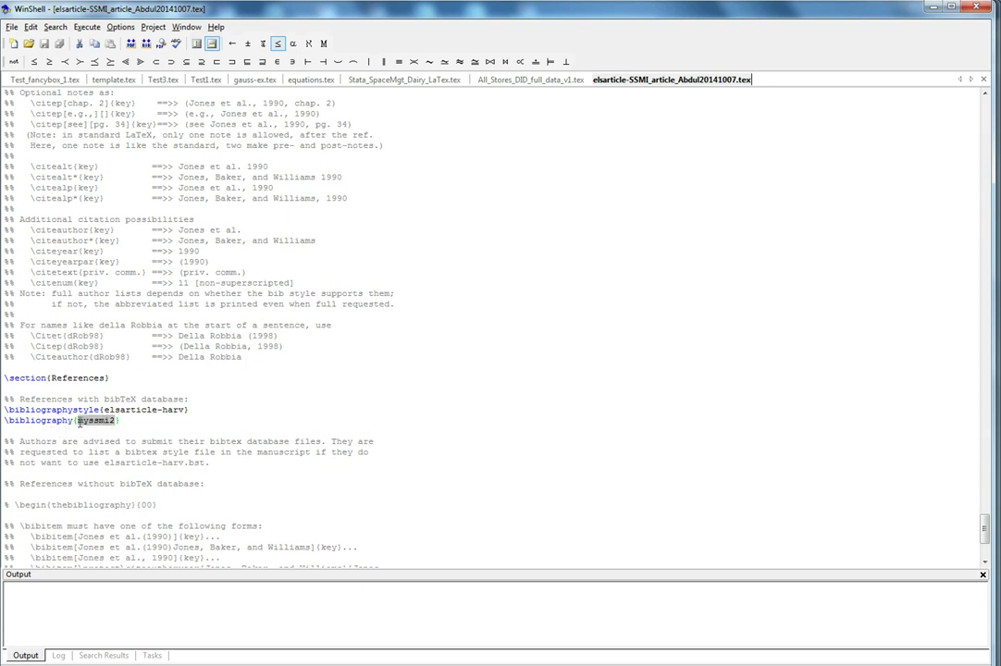
key("Right")
Step: Examine how the East2003 label is used in a \citep citation in the consumer behavior literature subsection
scroll(838, 451, "up", 15)
left_click_drag(985, 424, 978, 243)
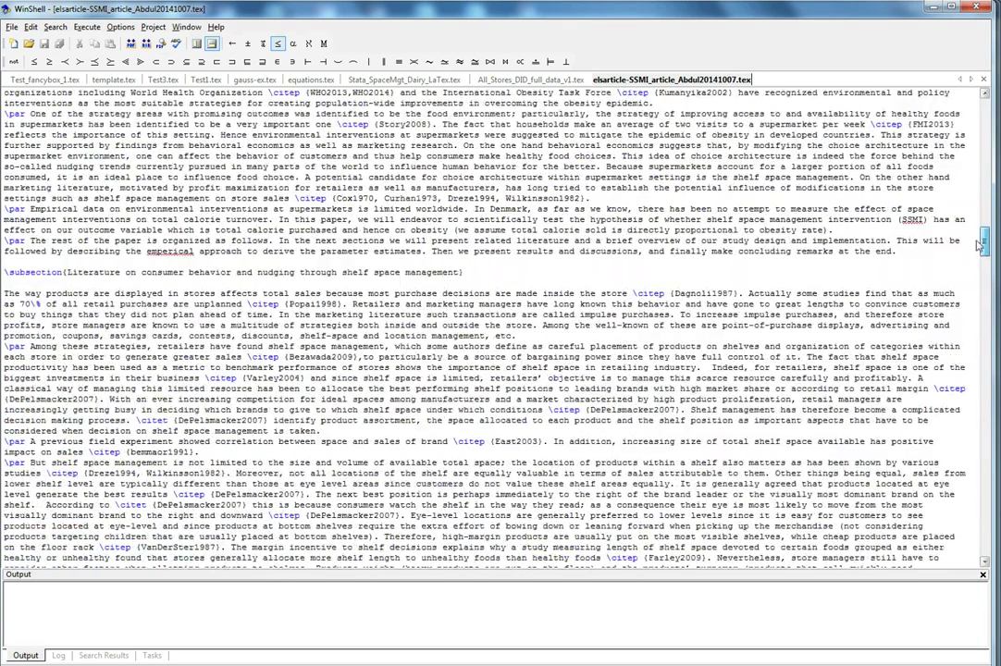
double_click(534, 441)
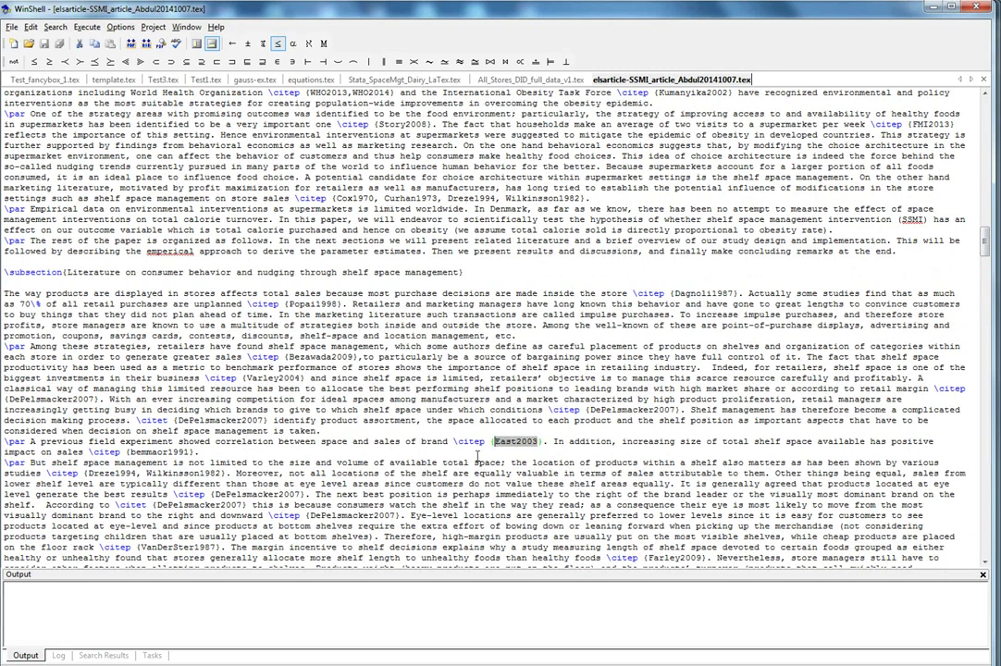
left_click(533, 442)
left_click_drag(544, 441, 492, 441)
left_click(547, 441)
left_click(457, 463)
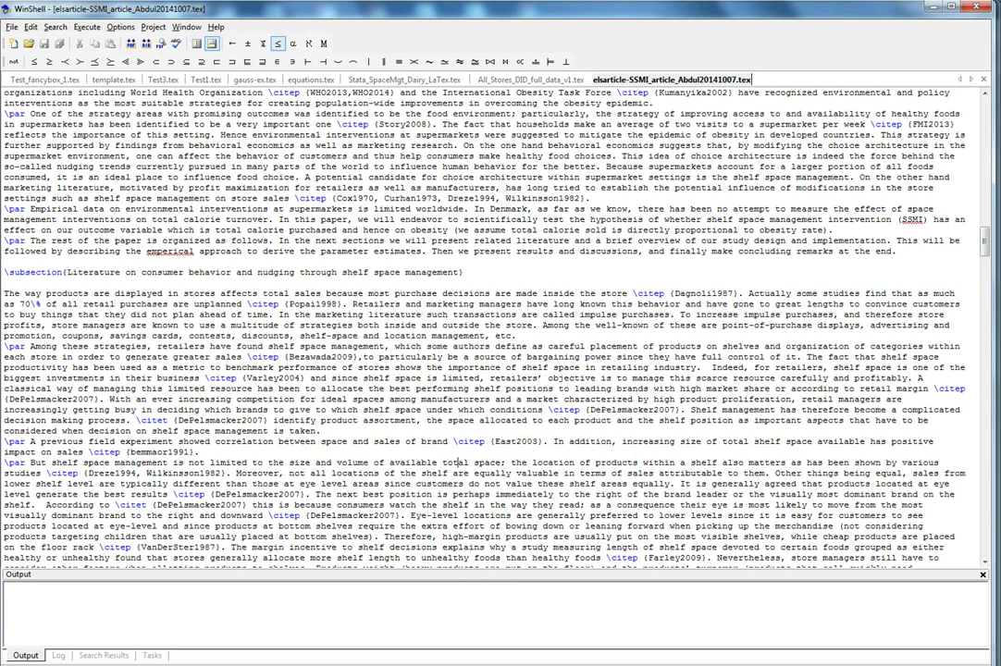
Step: Switch to the browser with the NZ Rhizobia EndNote-to-BibTeX guide and view the site's About page with its contact details
key("alt+Tab")
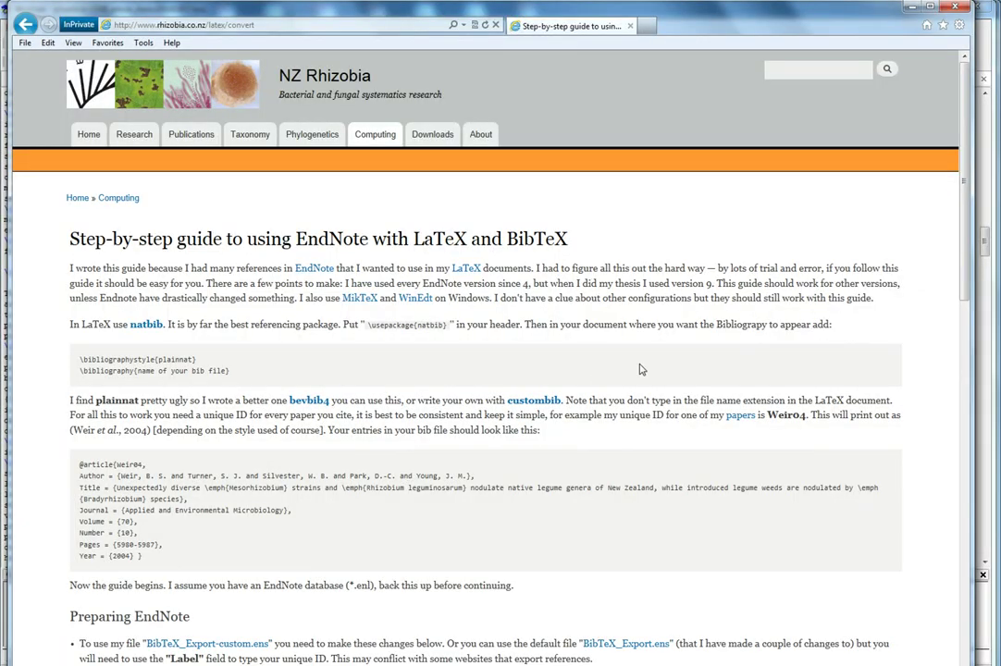
left_click_drag(962, 111, 981, 67)
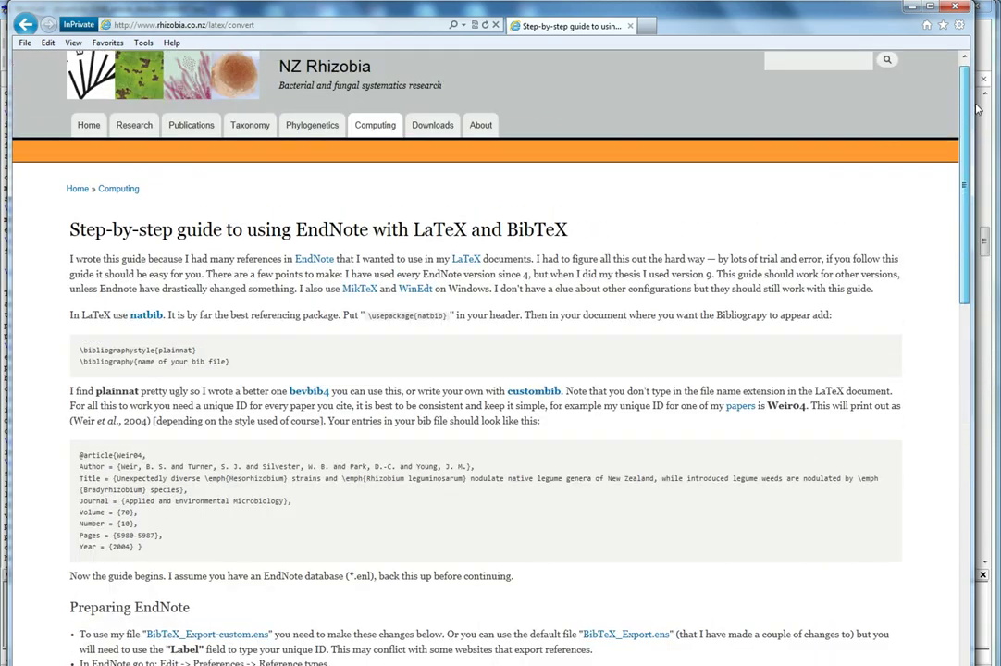
left_click(481, 128)
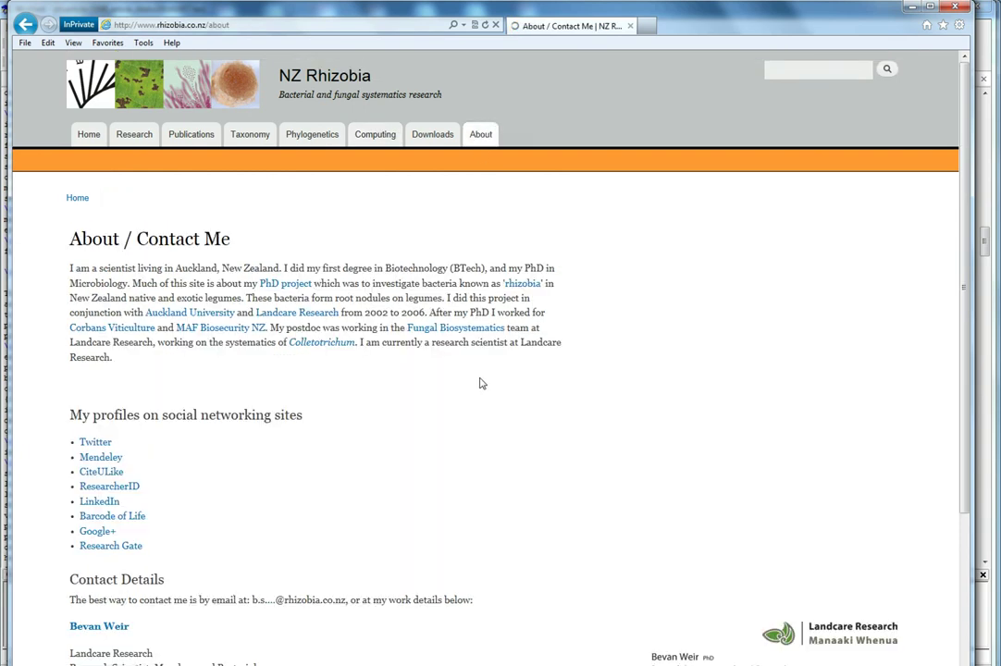
scroll(480, 383, "down", 2)
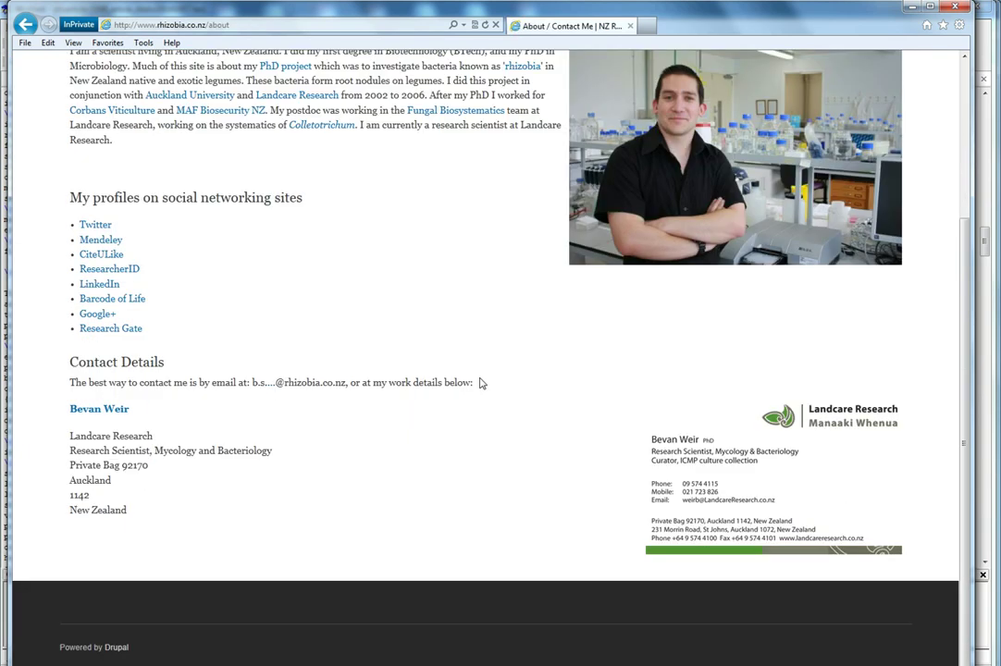
scroll(480, 383, "up", 2)
scroll(480, 383, "down", 2)
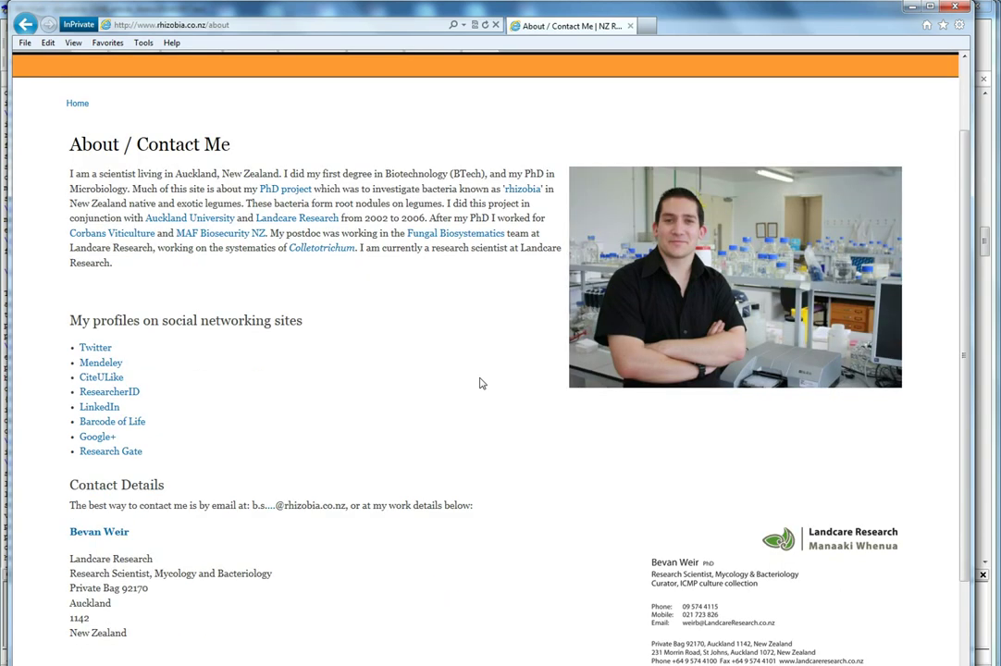